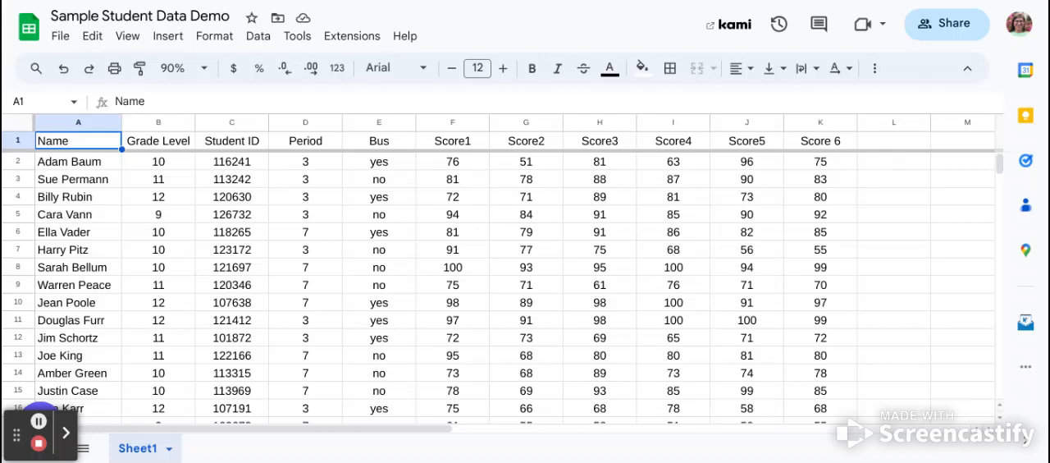
Step: Start an AVERAGE formula in cell L2, using the function suggested while entering its name
{"action": "left_click", "coordinate": [876, 170]}
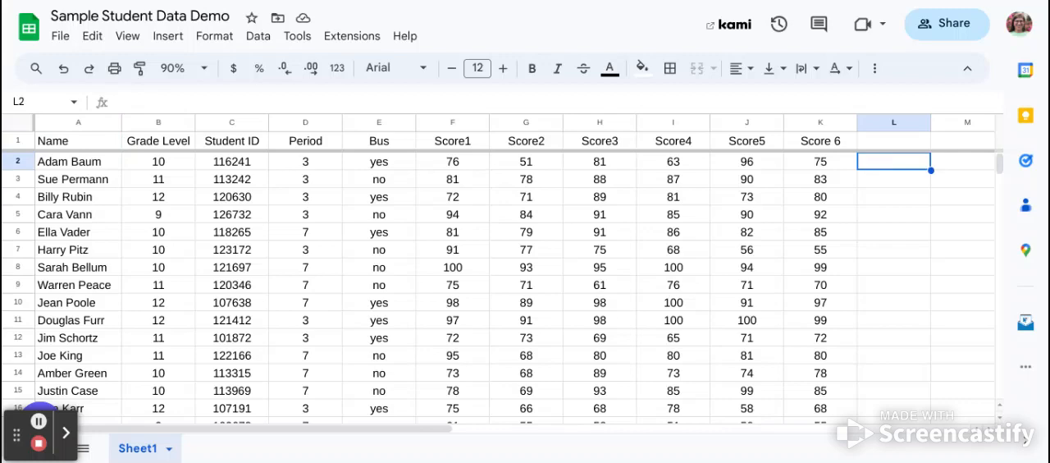
{"action": "left_click", "coordinate": [795, 101]}
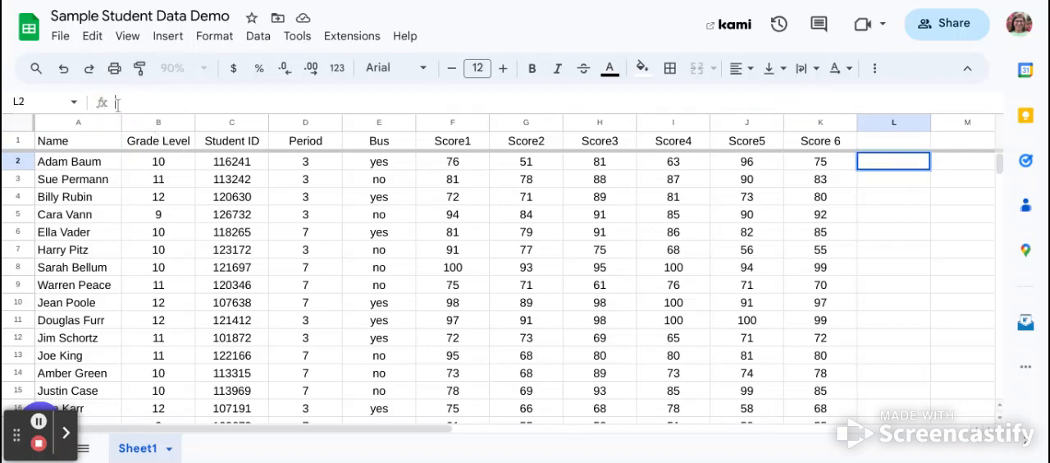
{"action": "type", "text": "="}
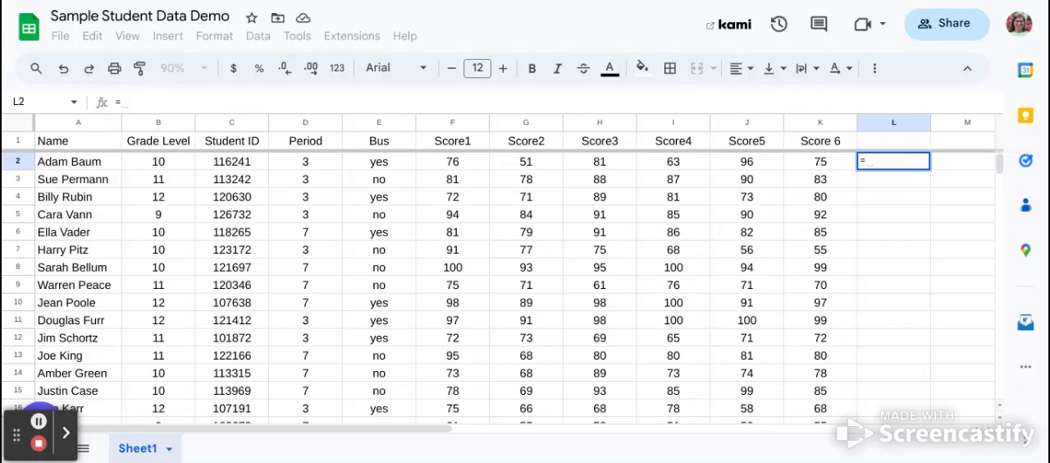
{"action": "type", "text": "Av"}
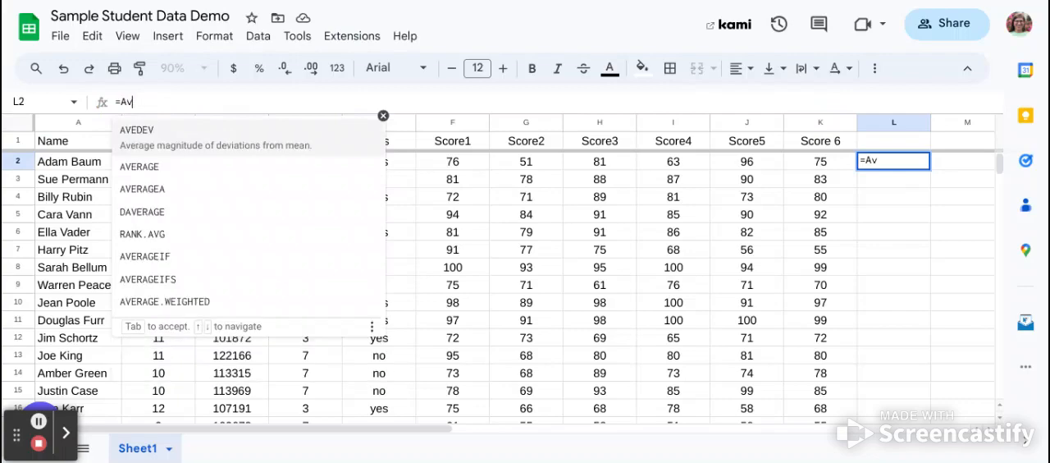
{"action": "type", "text": "=V==="}
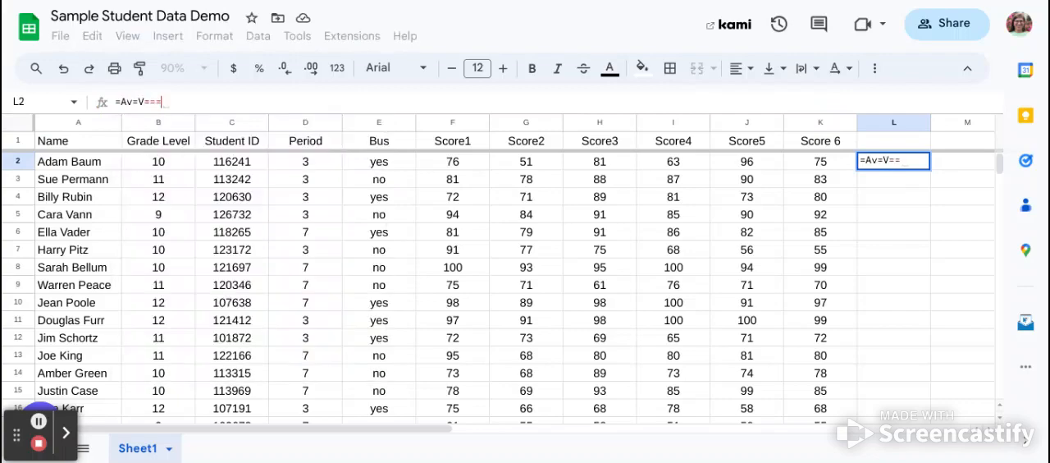
{"action": "key", "text": "BackSpace"}
{"action": "key", "text": "BackSpace"}
{"action": "key", "text": "BackSpace"}
{"action": "key", "text": "BackSpace"}
{"action": "type", "text": "V"}
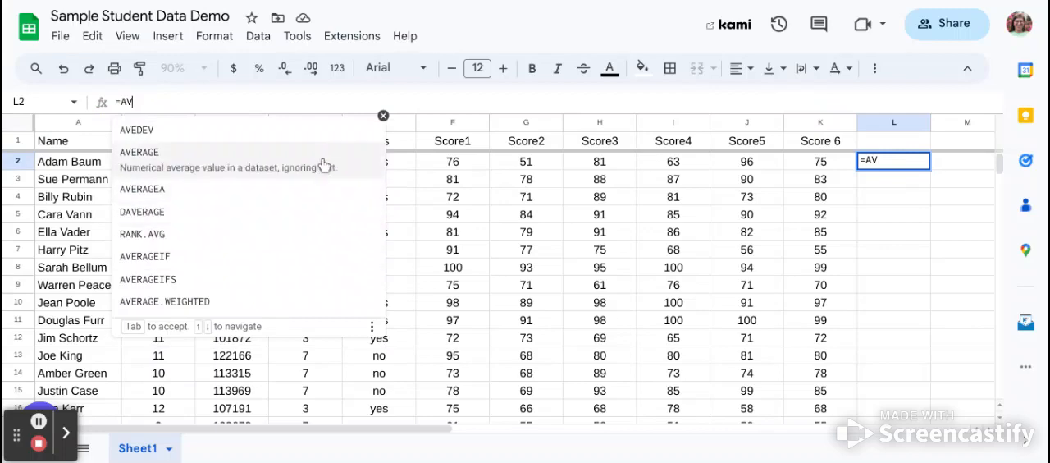
{"action": "left_click", "coordinate": [324, 164]}
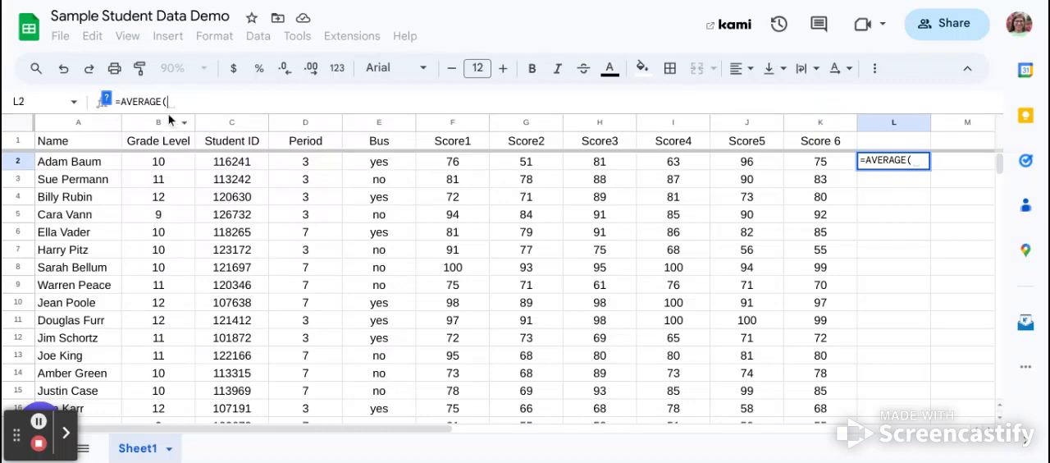
Step: Show the formula help with the AVERAGE syntax and hide it again
{"action": "left_click", "coordinate": [108, 103]}
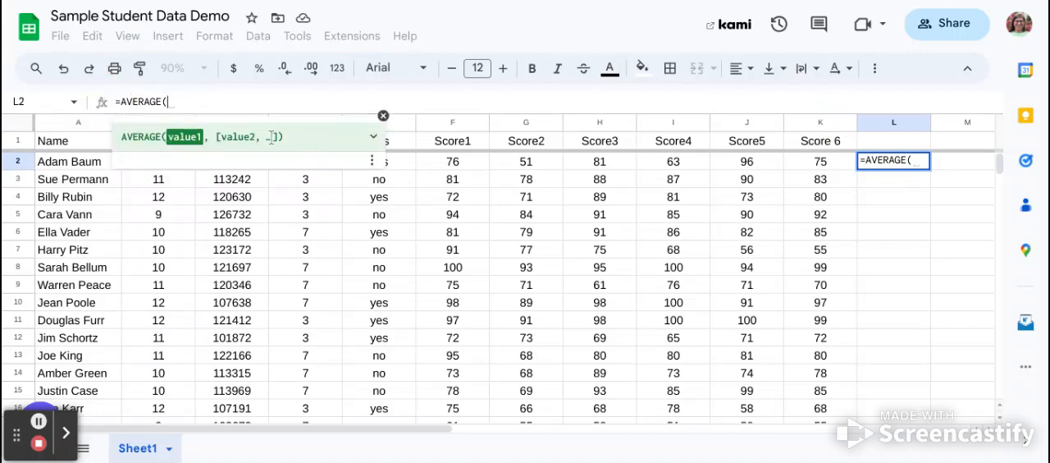
{"action": "left_click", "coordinate": [383, 116]}
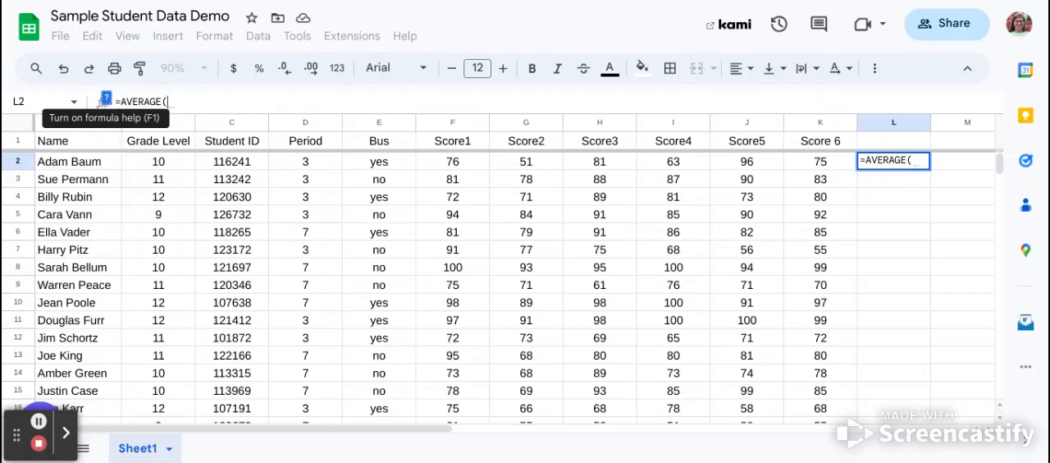
{"action": "left_click", "coordinate": [105, 99]}
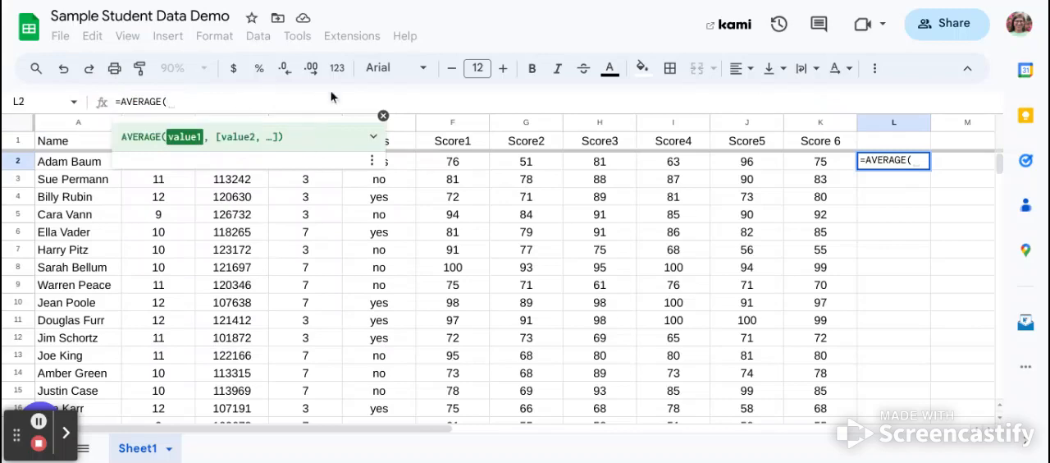
{"action": "left_click", "coordinate": [383, 116]}
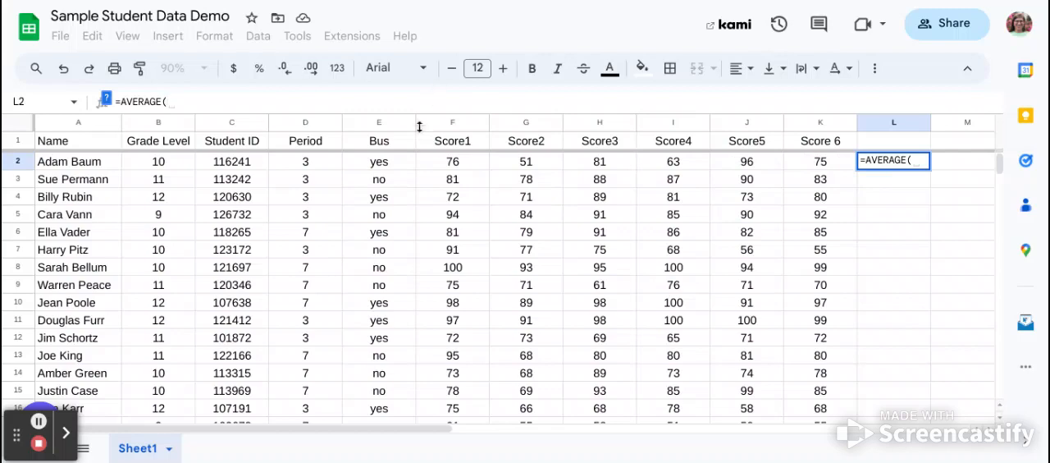
Step: Try entering F2:K2 as the argument of the AVERAGE formula in L2 and erase it
{"action": "left_click", "coordinate": [460, 167]}
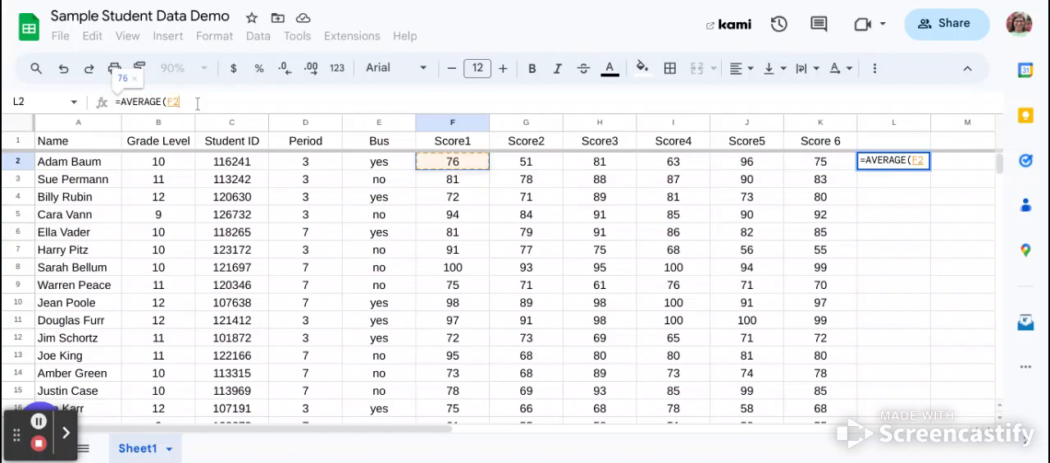
{"action": "key", "text": "BackSpace"}
{"action": "key", "text": "BackSpace"}
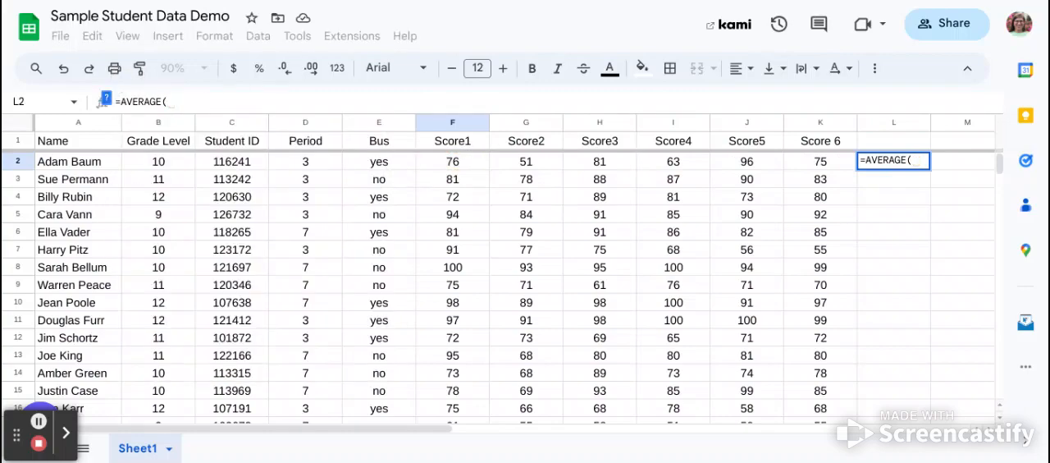
{"action": "type", "text": "F2"}
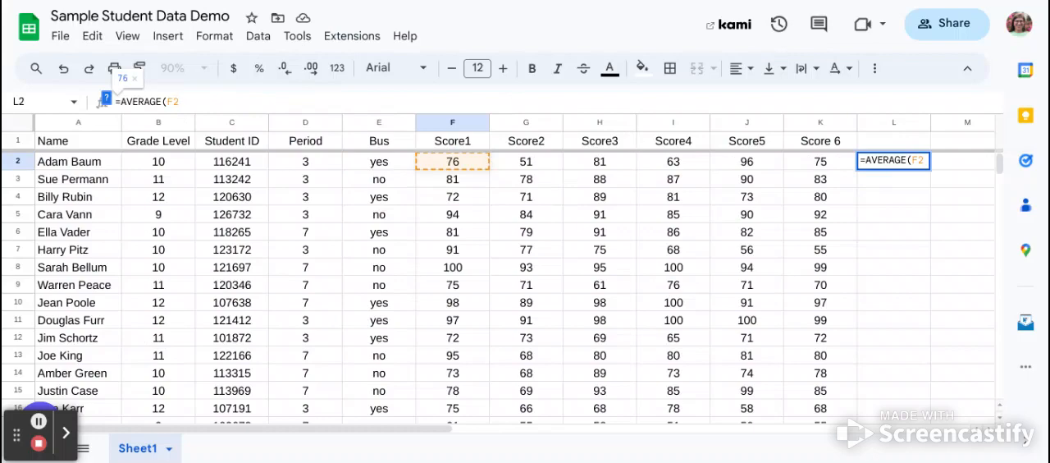
{"action": "type", "text": ":"}
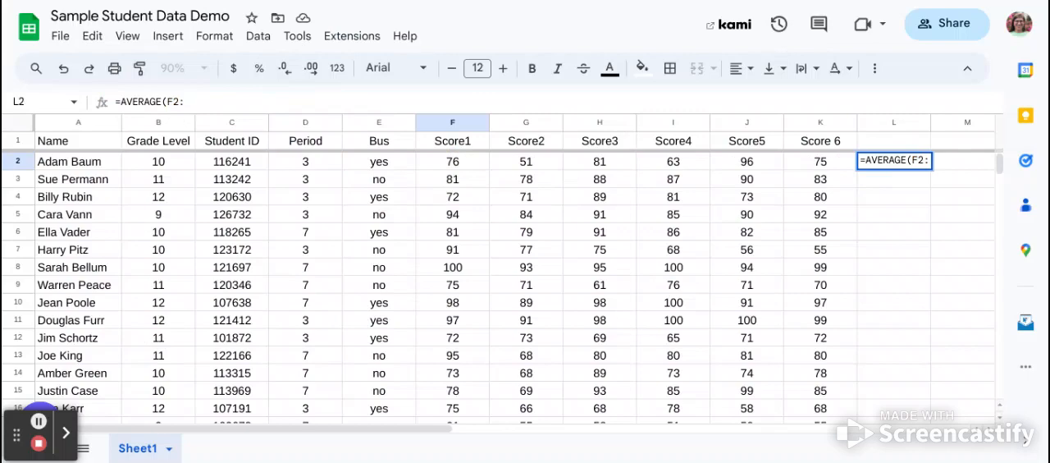
{"action": "type", "text": "K2"}
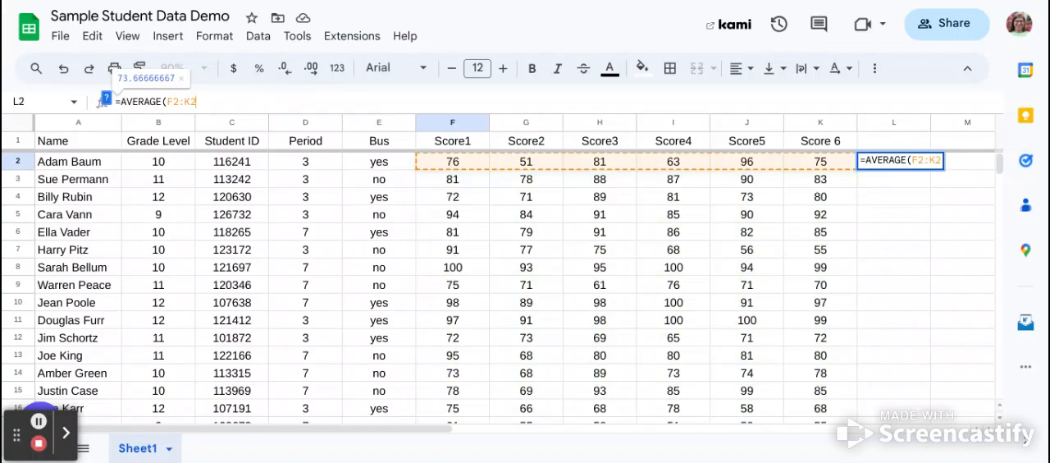
{"action": "key", "text": "BackSpace"}
{"action": "key", "text": "BackSpace"}
{"action": "key", "text": "BackSpace"}
{"action": "key", "text": "BackSpace"}
{"action": "key", "text": "BackSpace"}
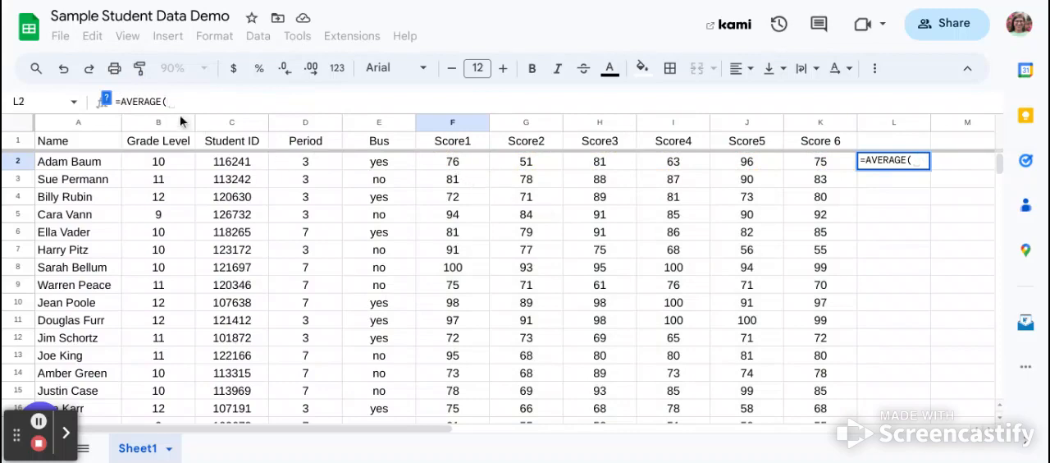
Step: Select F2:K2 on the sheet as the argument and complete the formula =AVERAGE(F2:K2) in L2
{"action": "left_click", "coordinate": [460, 159]}
{"action": "left_click_drag", "start_coordinate": [480, 168], "coordinate": [802, 168]}
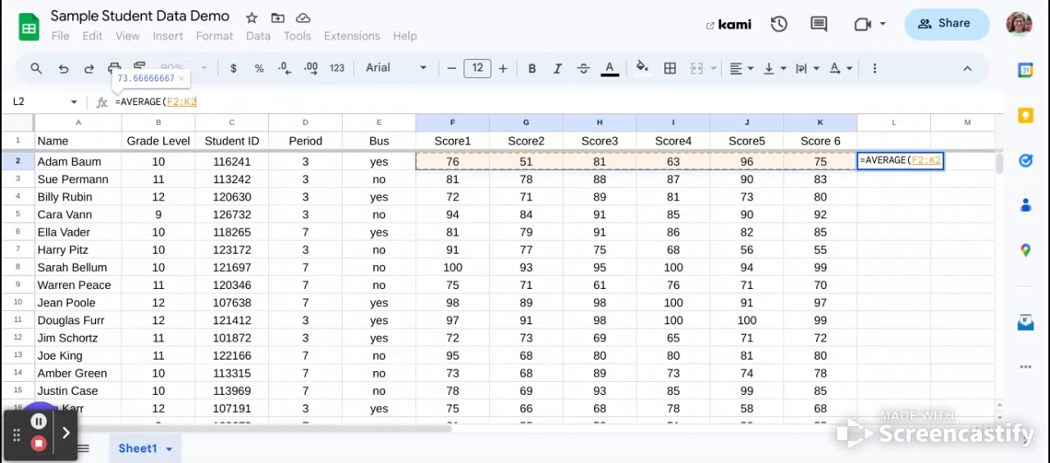
{"action": "type", "text": ")"}
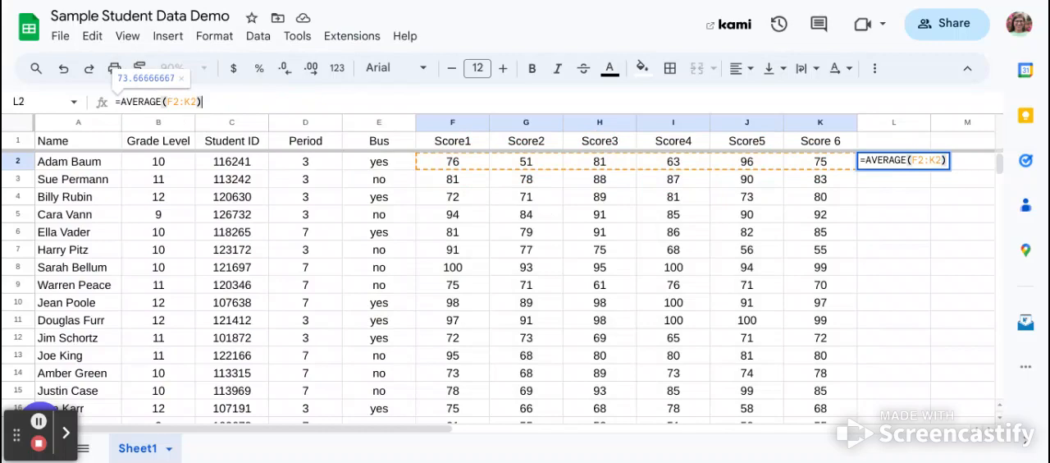
{"action": "key", "text": "Return"}
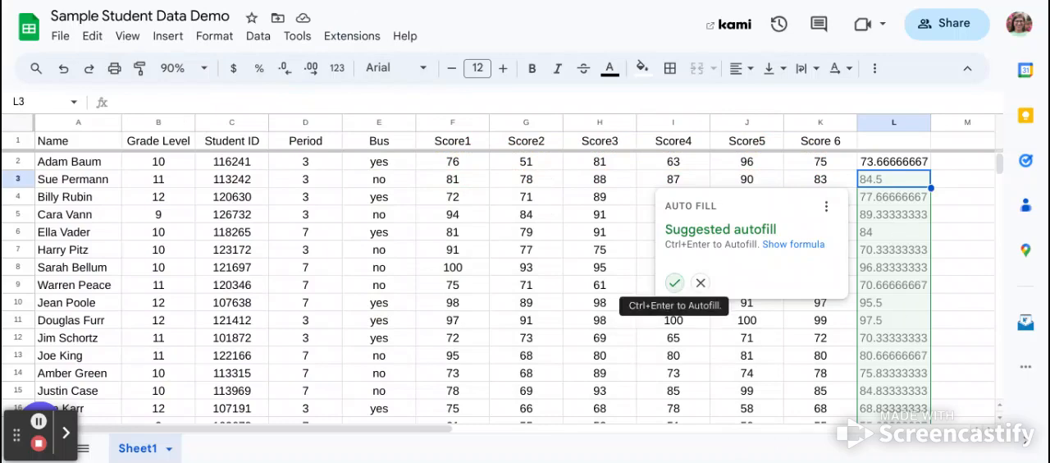
Step: Try the suggested autofill for the other students' averages in column L and undo it
{"action": "left_click", "coordinate": [674, 282]}
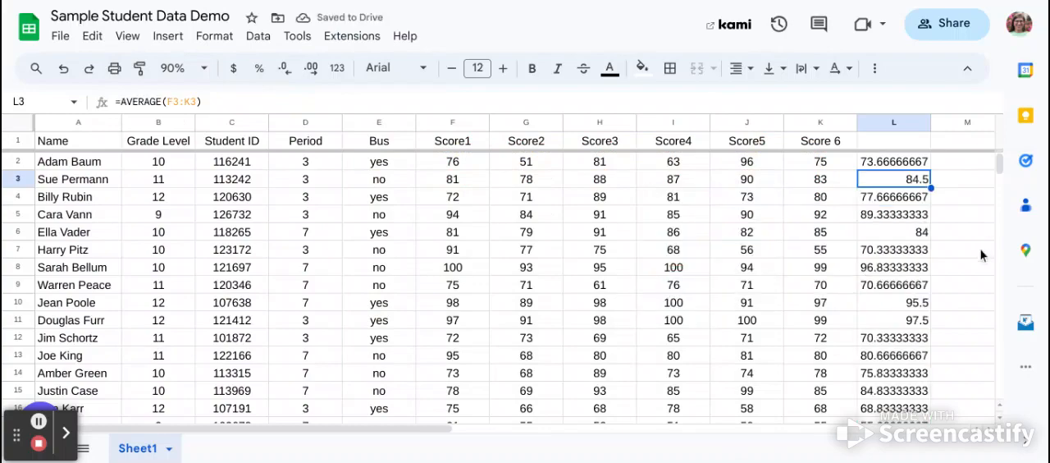
{"action": "scroll", "coordinate": [982, 255], "scroll_direction": "down", "scroll_amount": 10}
{"action": "scroll", "coordinate": [982, 250], "scroll_direction": "up", "scroll_amount": 5}
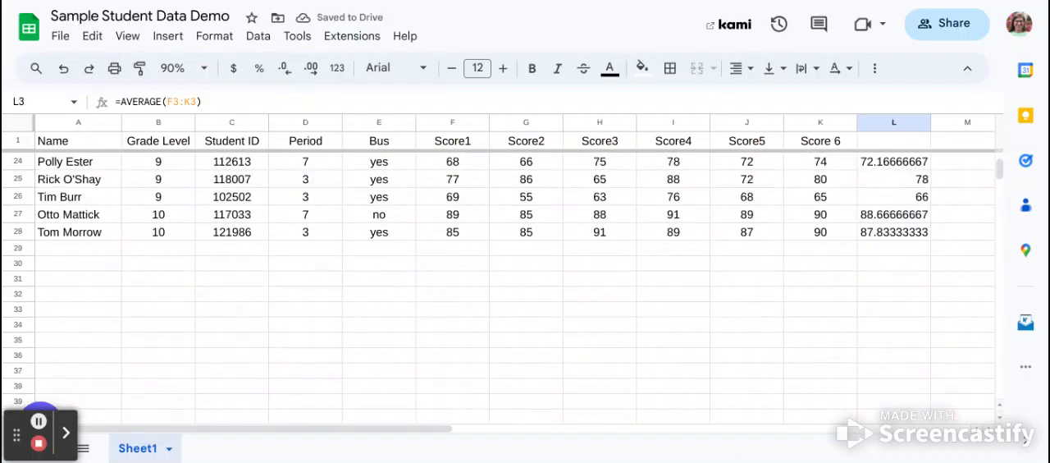
{"action": "scroll", "coordinate": [498, 284], "scroll_direction": "up", "scroll_amount": 6}
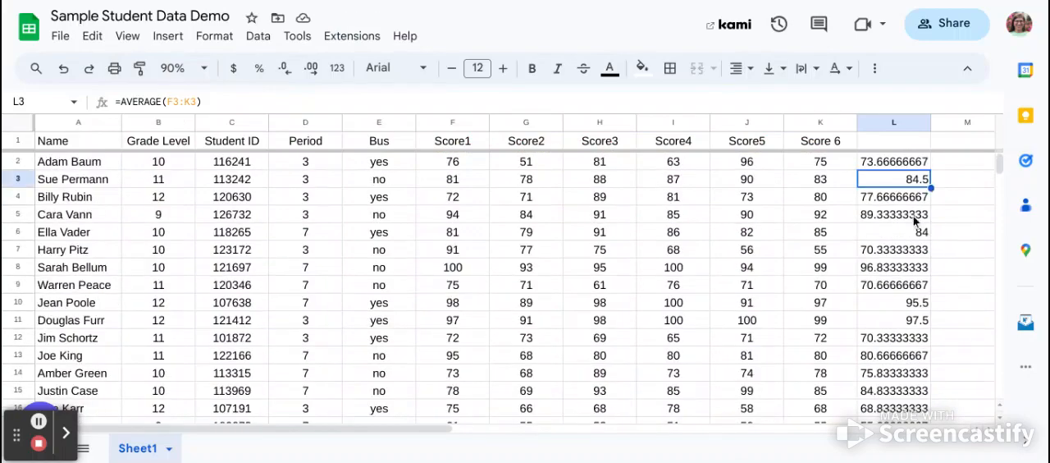
{"action": "left_click", "coordinate": [63, 73]}
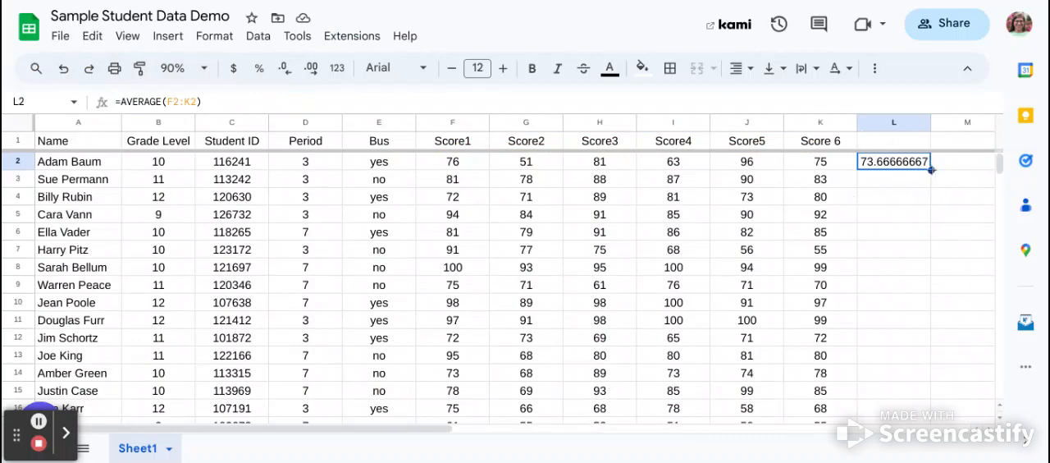
Step: Copy the average formula from L2 down through L28 with the fill handle
{"action": "left_click_drag", "start_coordinate": [931, 170], "coordinate": [922, 374]}
{"action": "scroll", "coordinate": [931, 336], "scroll_direction": "up", "scroll_amount": 5}
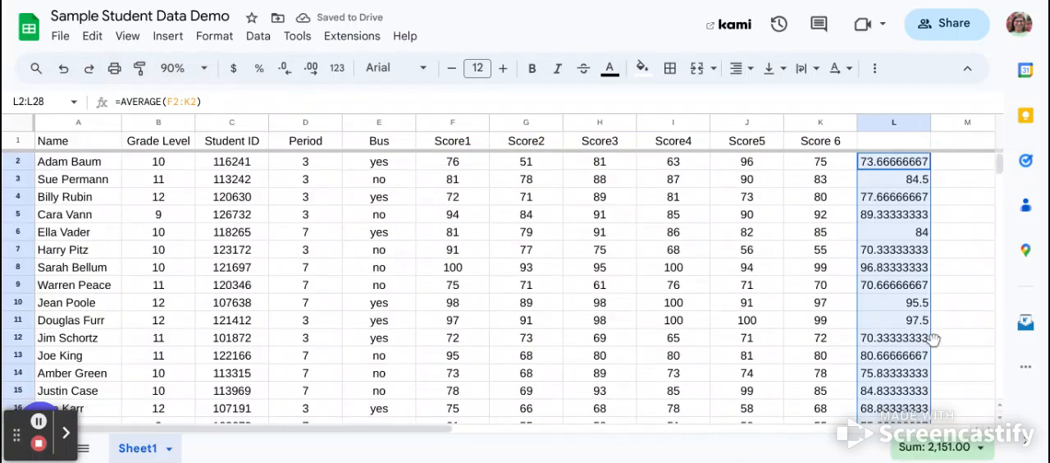
Step: Examine several filled formulas in column L to check which row's scores each one averages
{"action": "left_click", "coordinate": [922, 198]}
{"action": "left_click", "coordinate": [919, 216]}
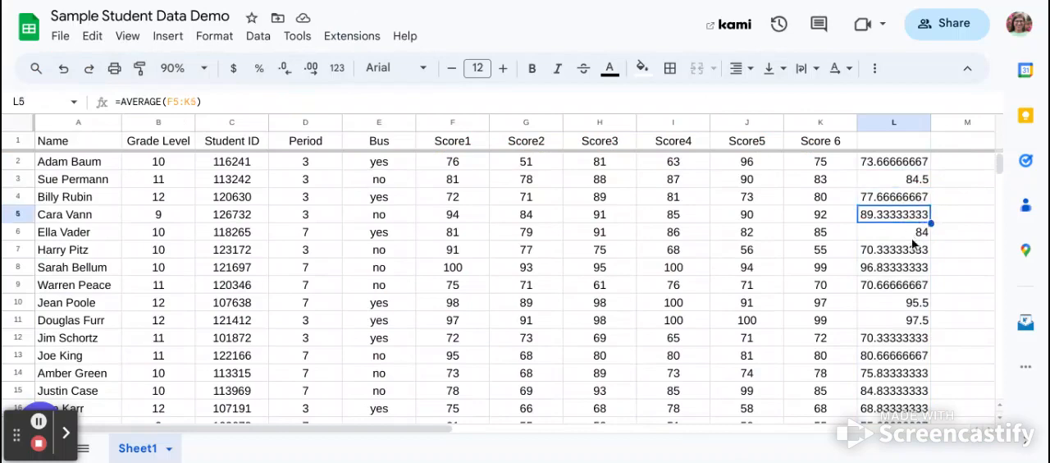
{"action": "left_click", "coordinate": [914, 237]}
{"action": "left_click", "coordinate": [909, 249]}
{"action": "left_click", "coordinate": [909, 267]}
{"action": "left_click", "coordinate": [903, 287]}
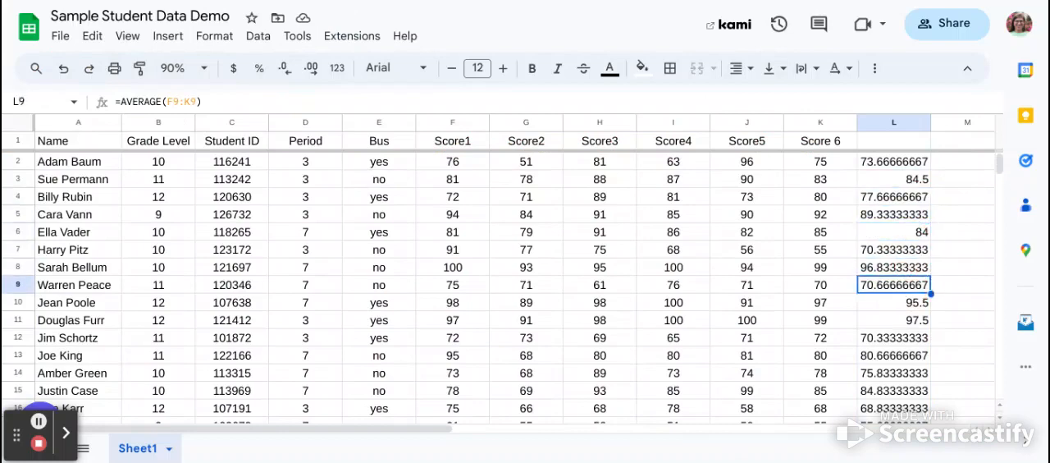
{"action": "left_click", "coordinate": [898, 250]}
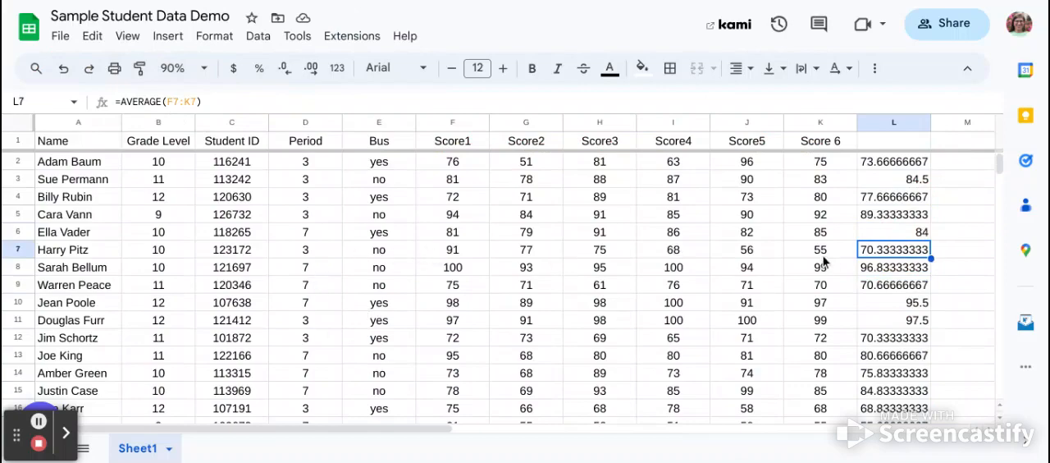
{"action": "scroll", "coordinate": [898, 265], "scroll_direction": "down", "scroll_amount": 5}
{"action": "scroll", "coordinate": [898, 265], "scroll_direction": "up", "scroll_amount": 5}
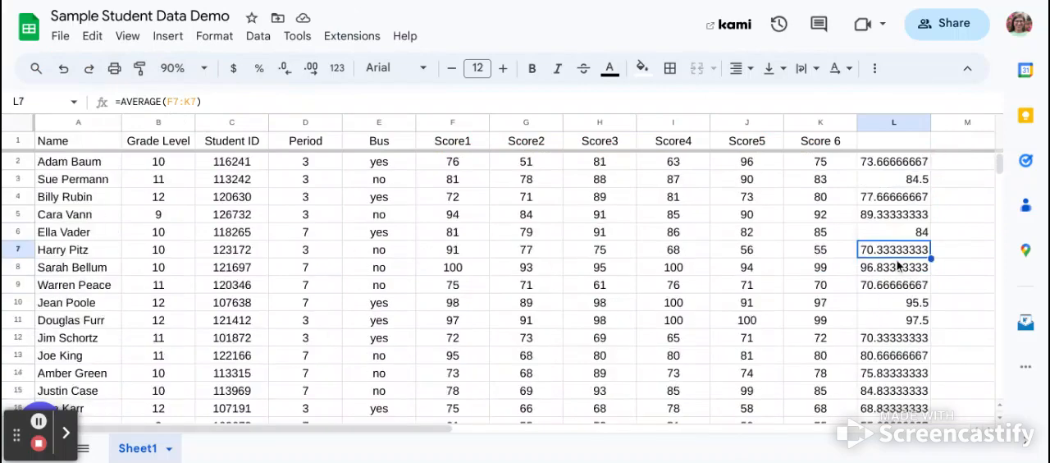